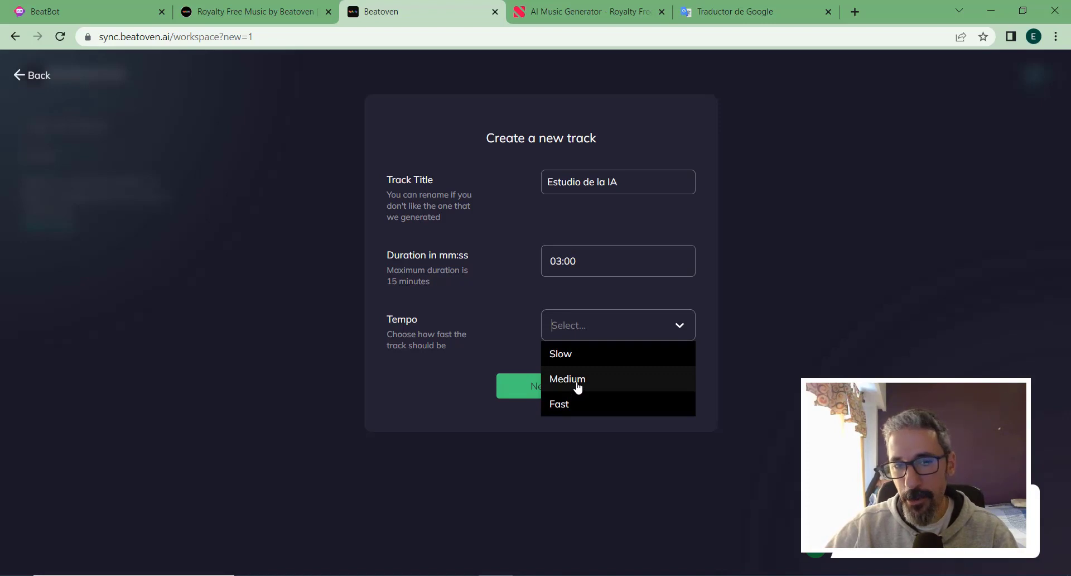
- Set the new track's tempo to Medium and its genre to Ambient
left_click(578, 387)
left_click(552, 387)
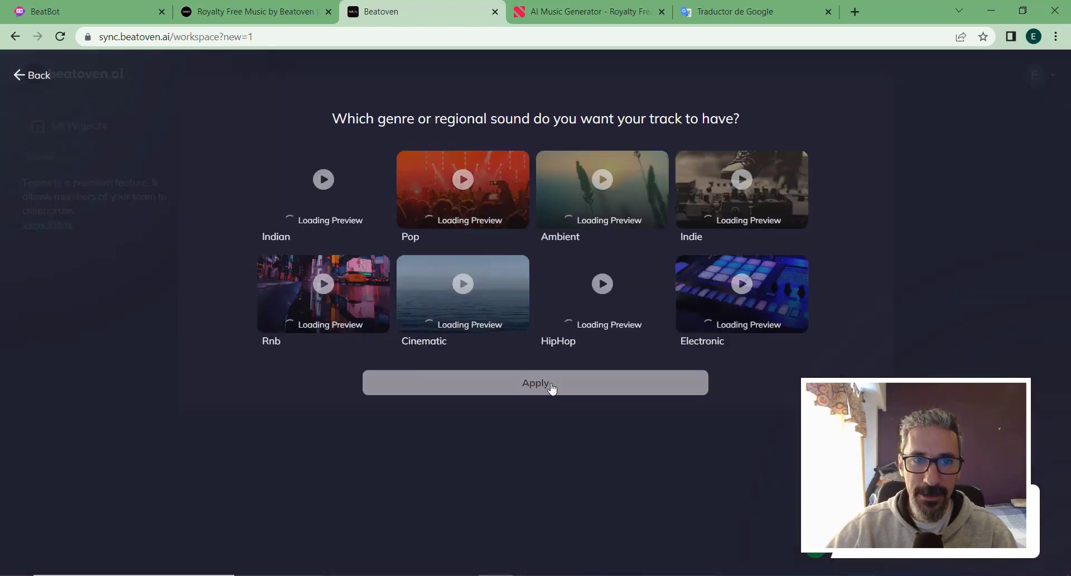
triple_click(299, 115)
left_click_drag(312, 118, 738, 129)
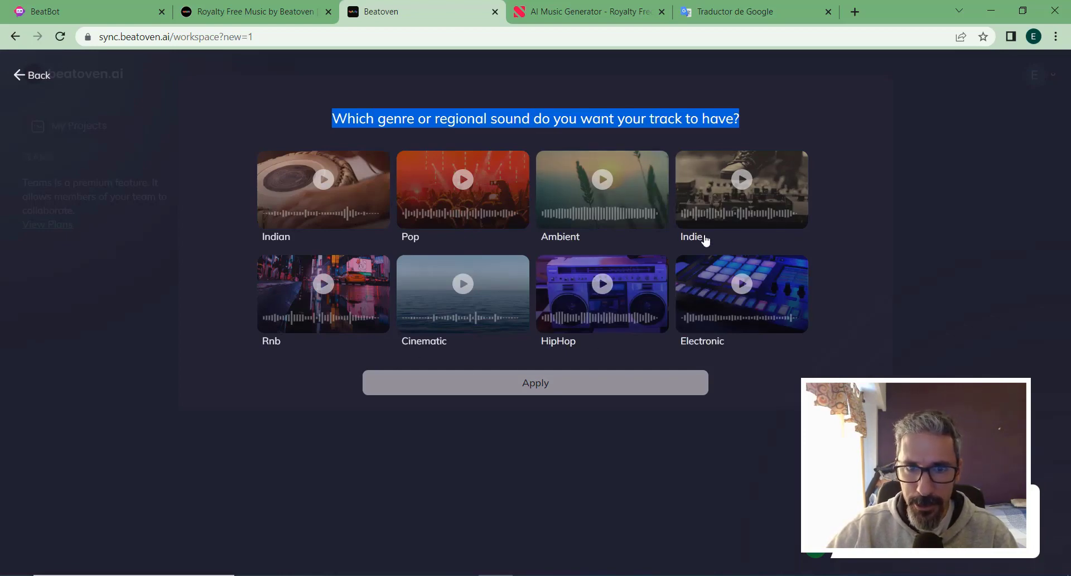
left_click(607, 214)
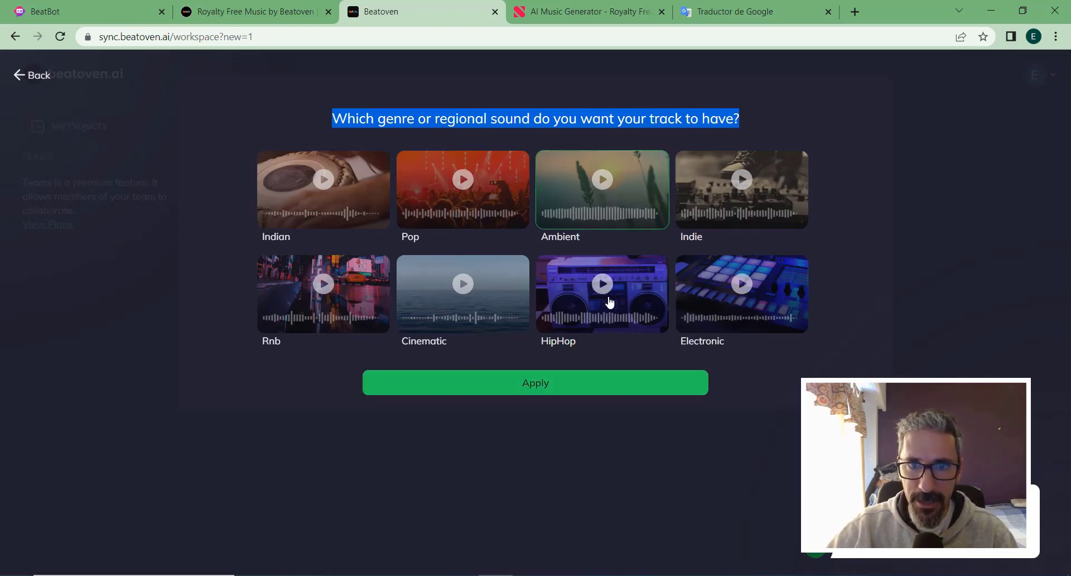
left_click(511, 387)
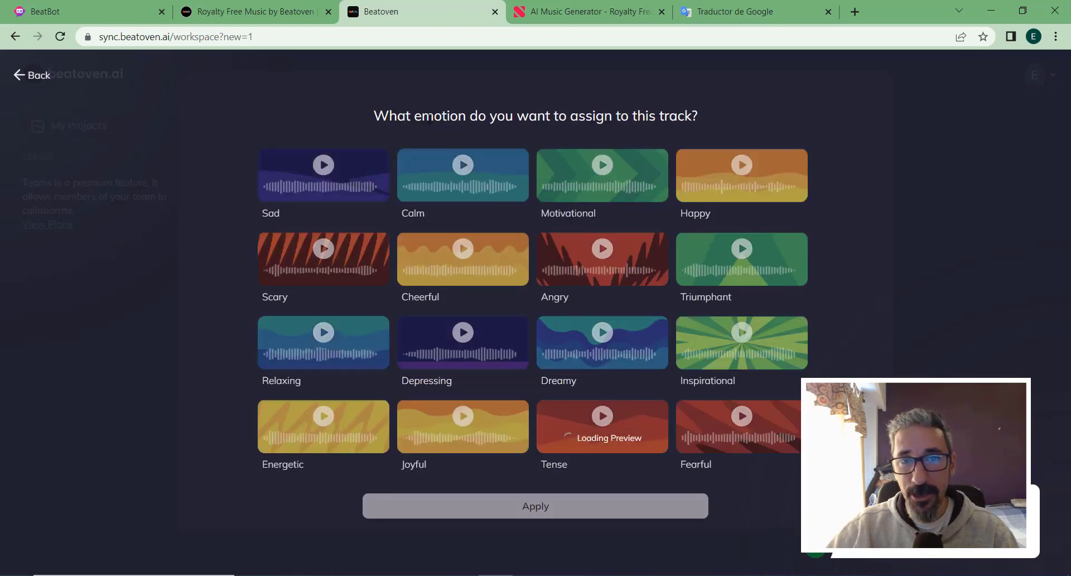
- Assign the Calm emotion to the track and have it composed
left_click_drag(397, 116, 529, 116)
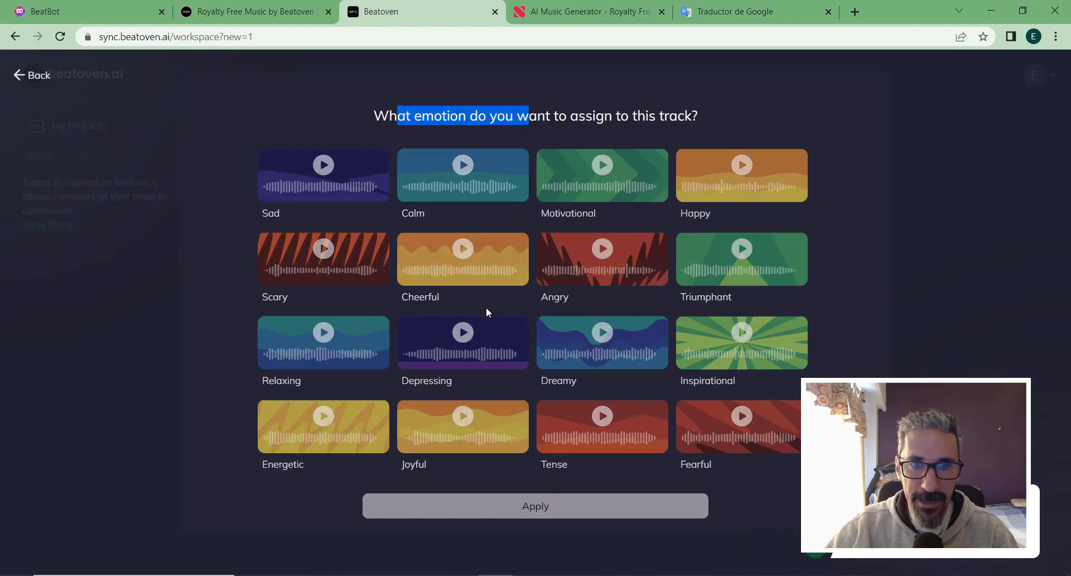
left_click(454, 187)
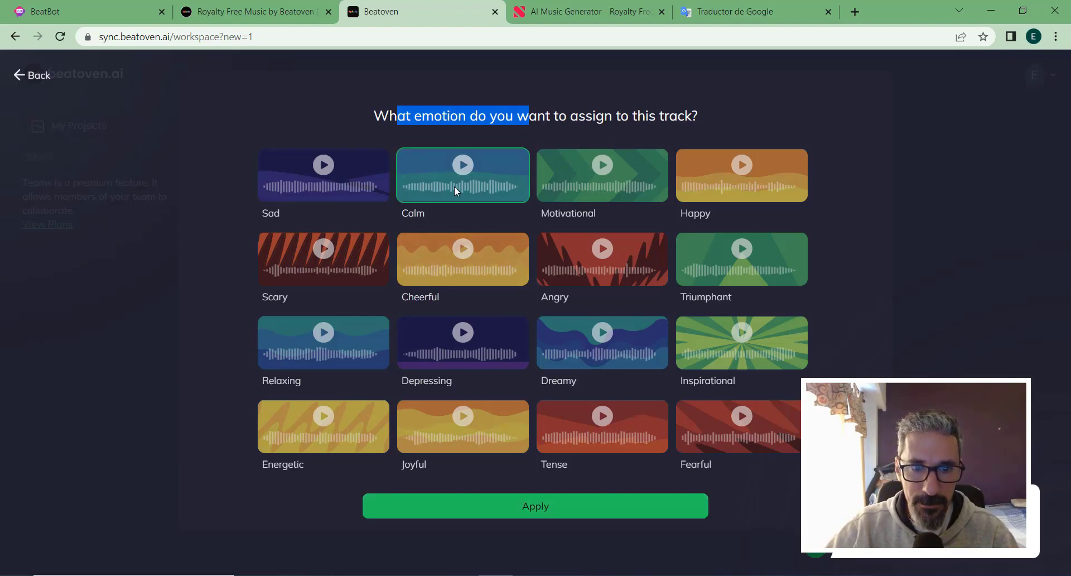
left_click(545, 507)
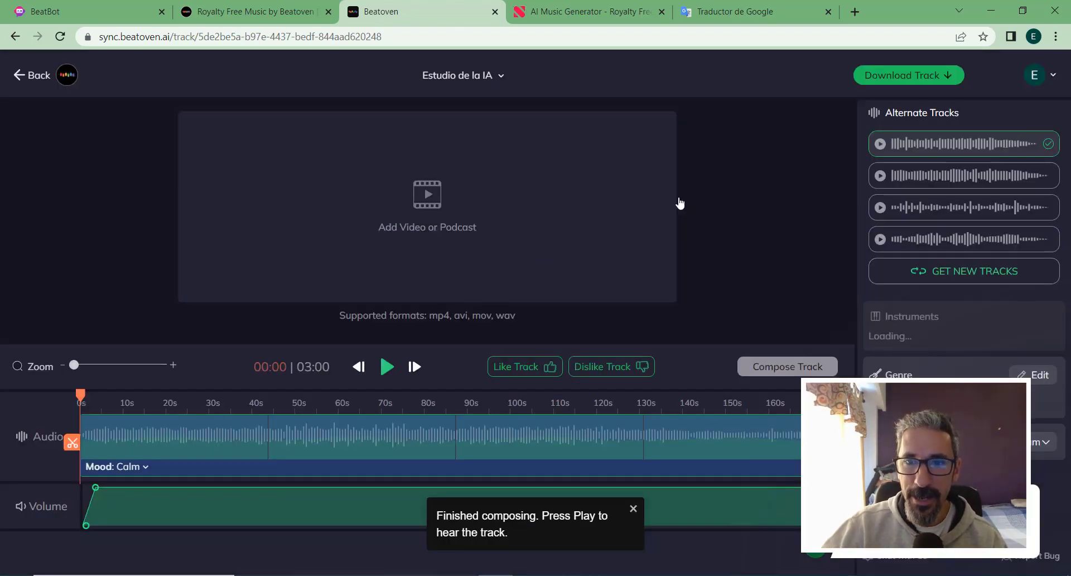
- Lengthen the volume fade-in at the start of the track and lower its overall volume slightly
left_click(818, 554)
left_click(1021, 93)
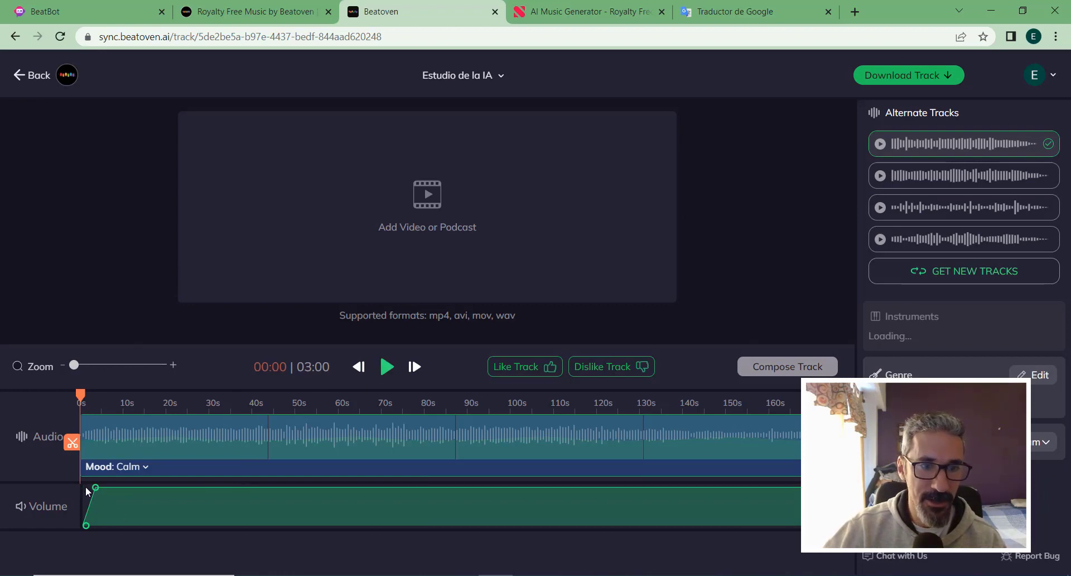
left_click_drag(95, 487, 119, 495)
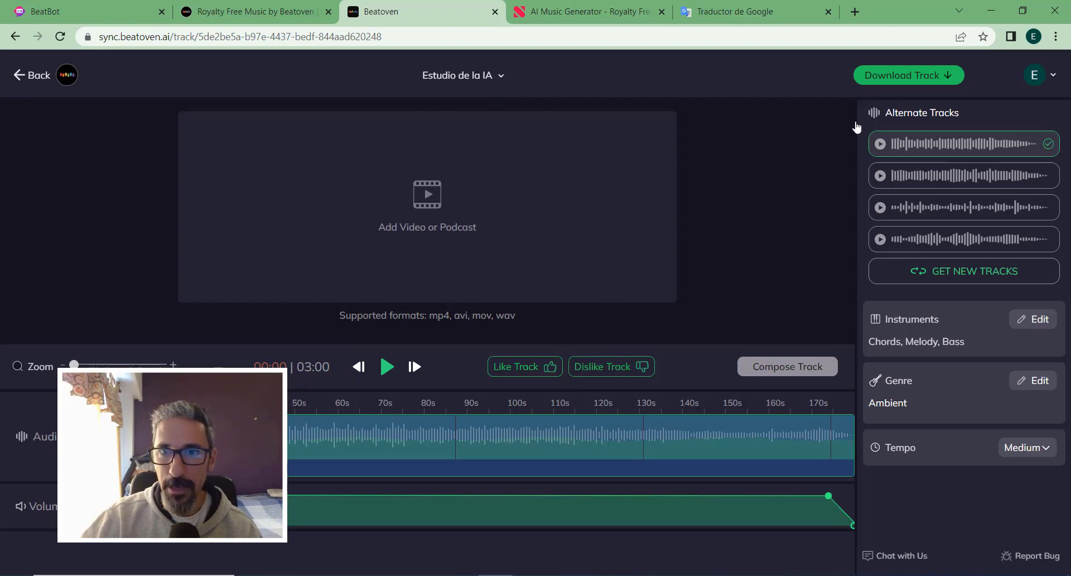
- Download the complete track as an MP3 file
left_click(906, 77)
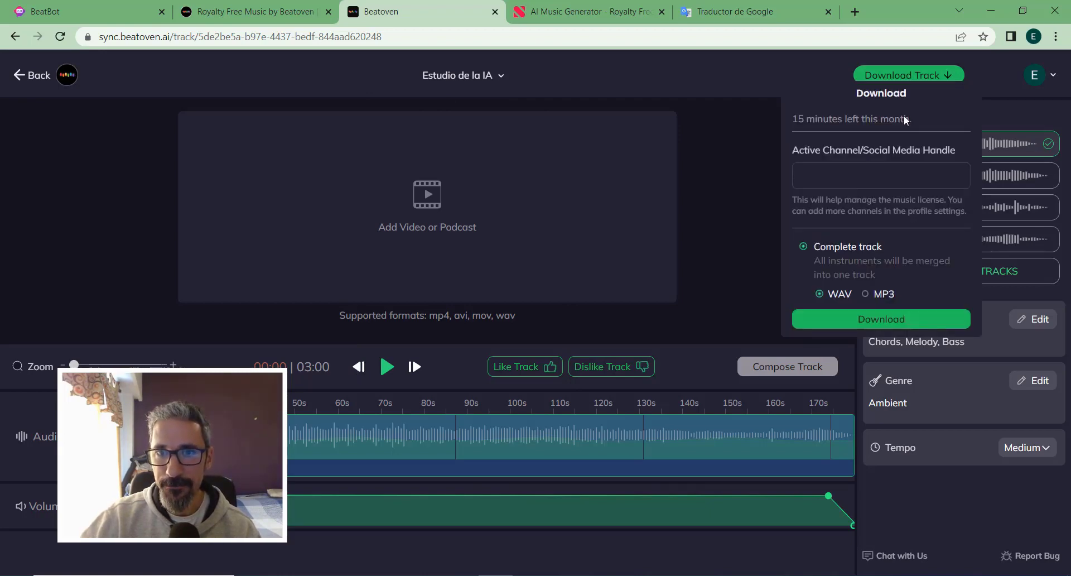
left_click(873, 297)
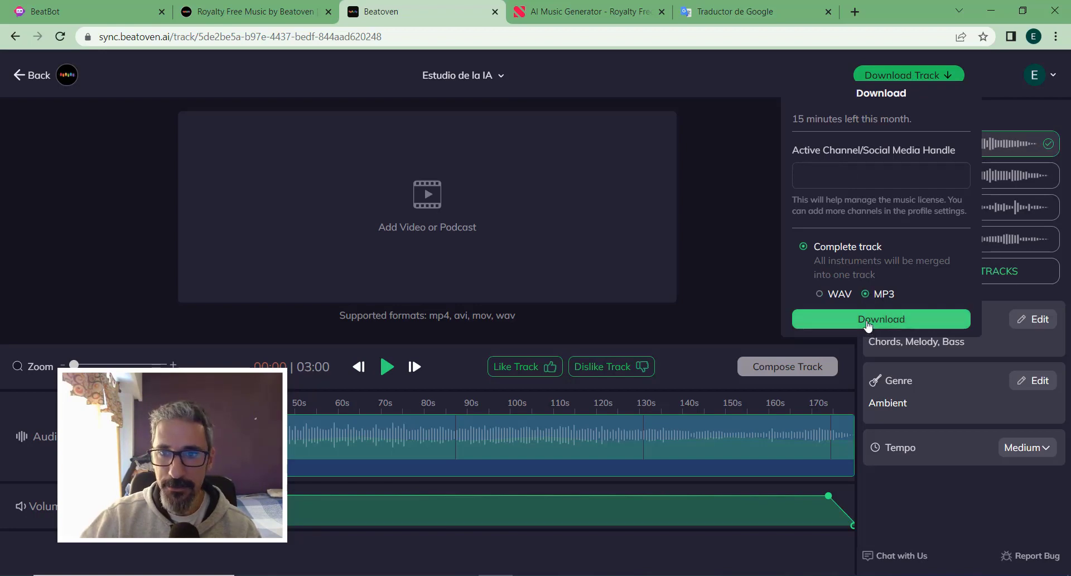
left_click(868, 322)
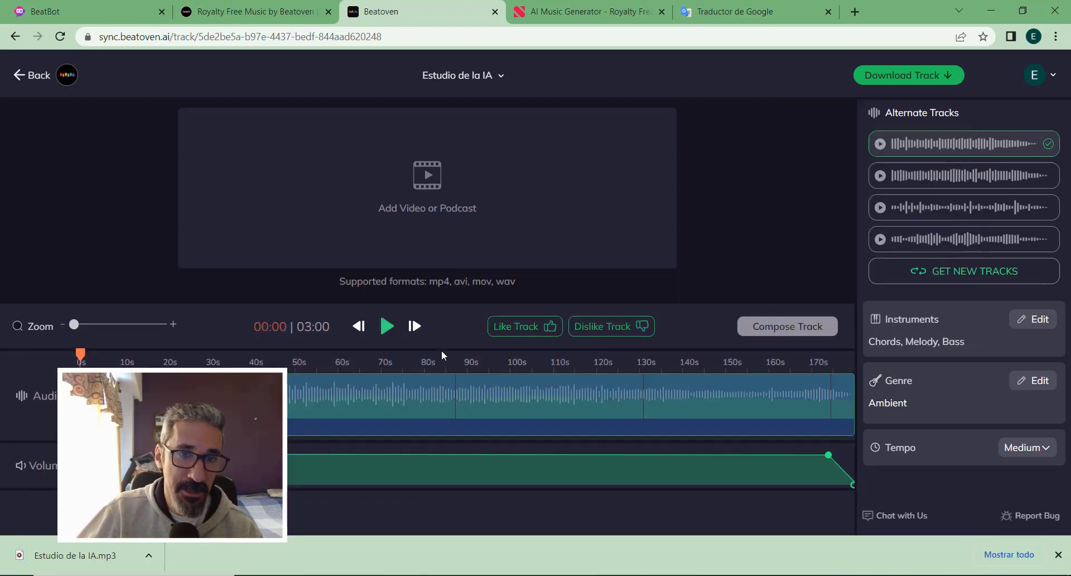
- Listen to the opening seconds of the composed track and view the emotion choices for its section
left_click(386, 327)
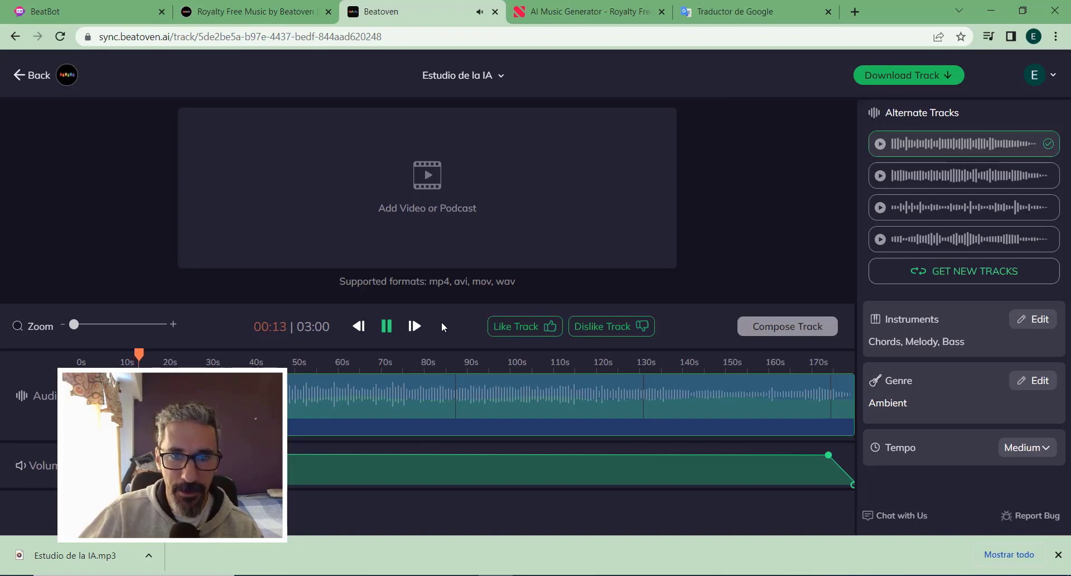
left_click(387, 327)
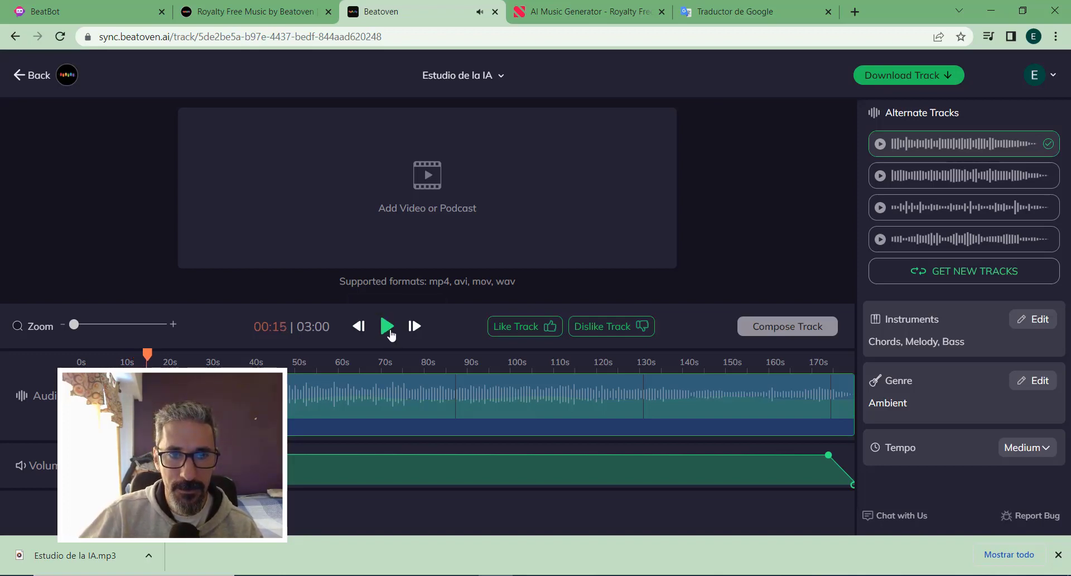
left_click(262, 402)
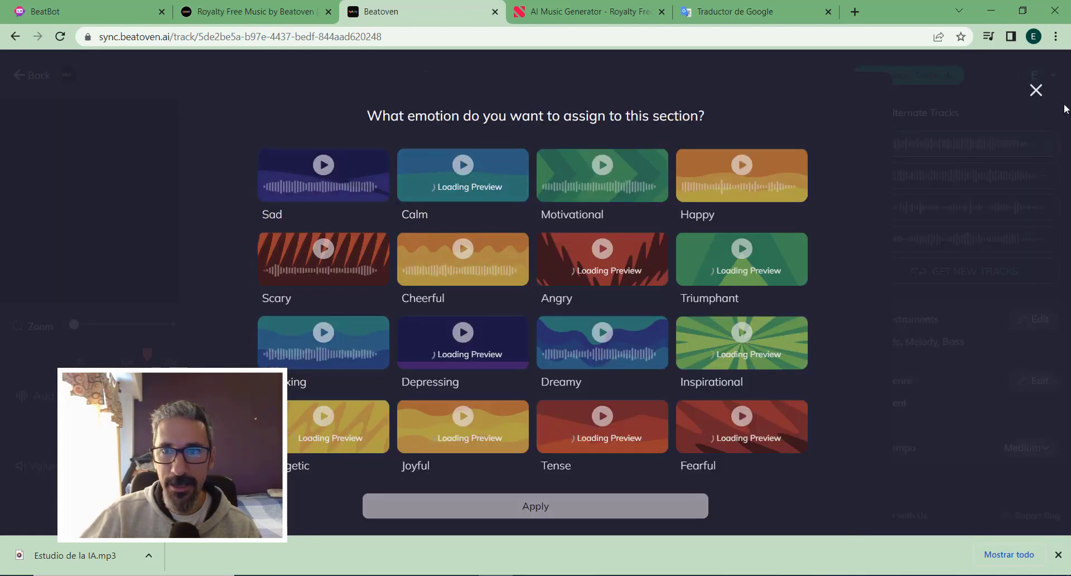
left_click(1035, 90)
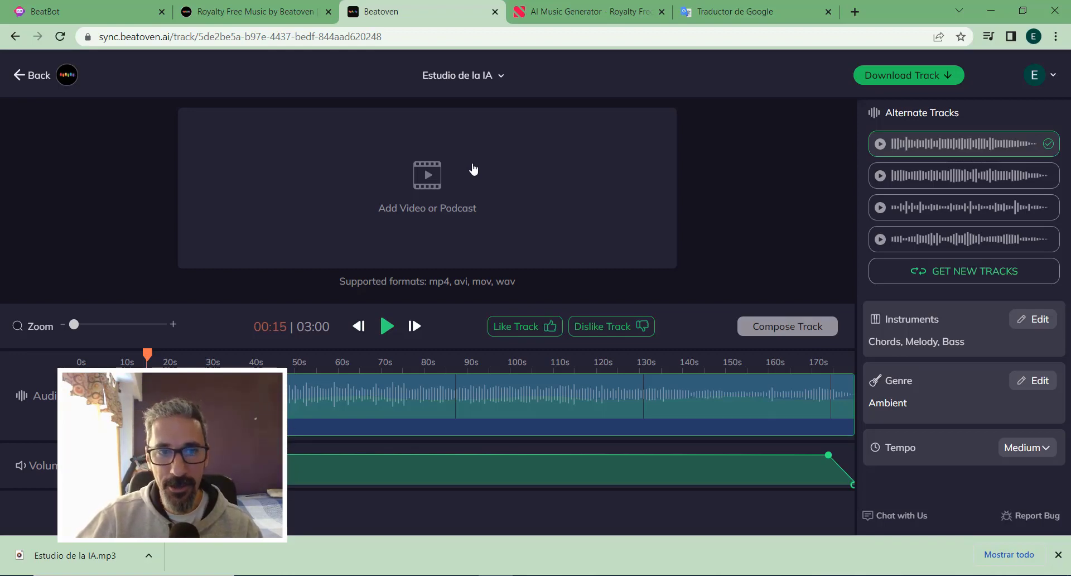
left_click(1057, 554)
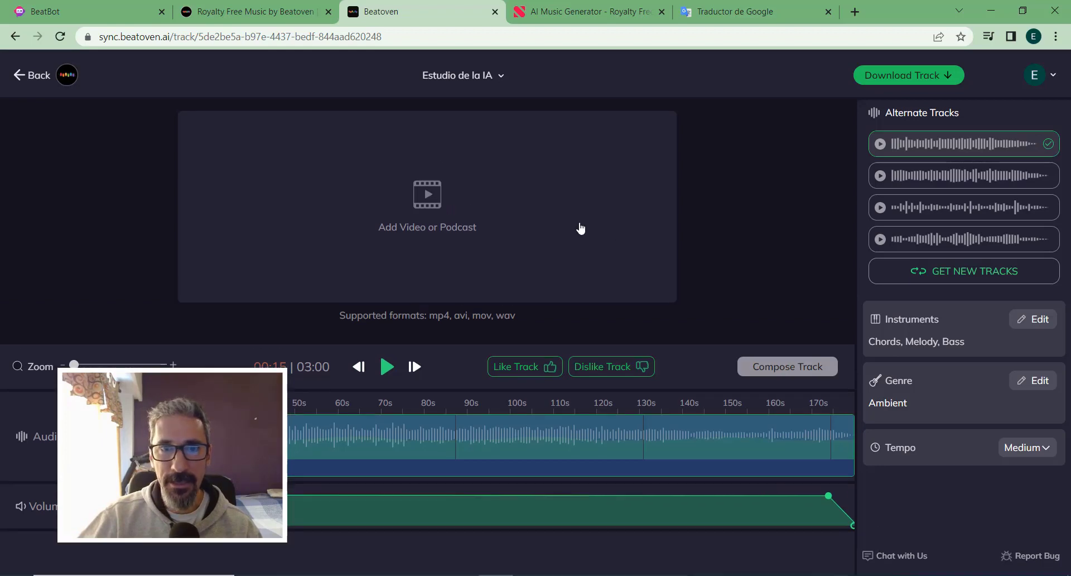
- Switch to the Soundful website and examine the features and monthly limits of its free Standard plan
left_click(582, 11)
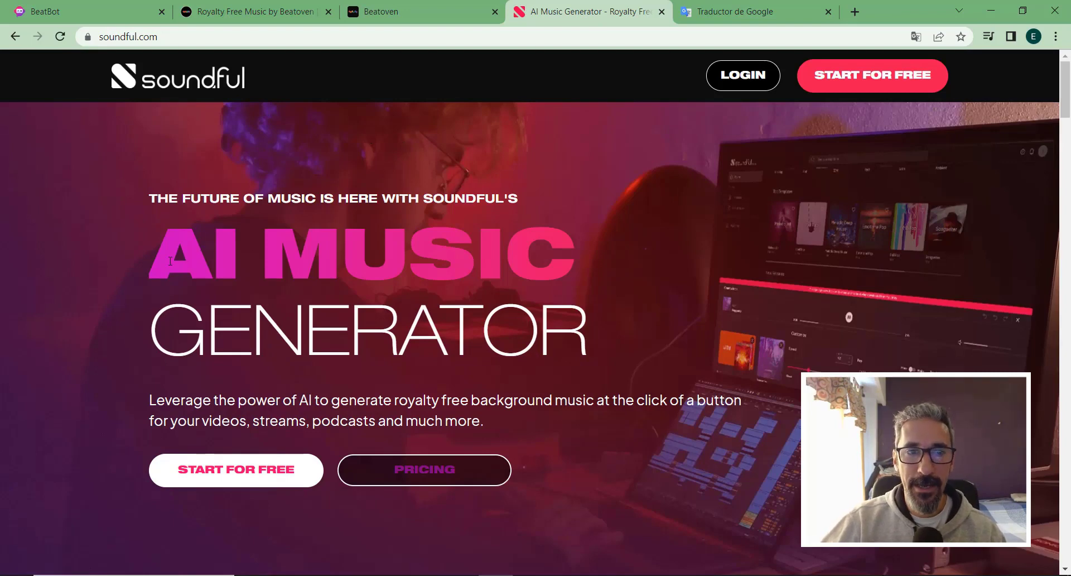
left_click_drag(150, 251, 478, 267)
left_click(499, 276)
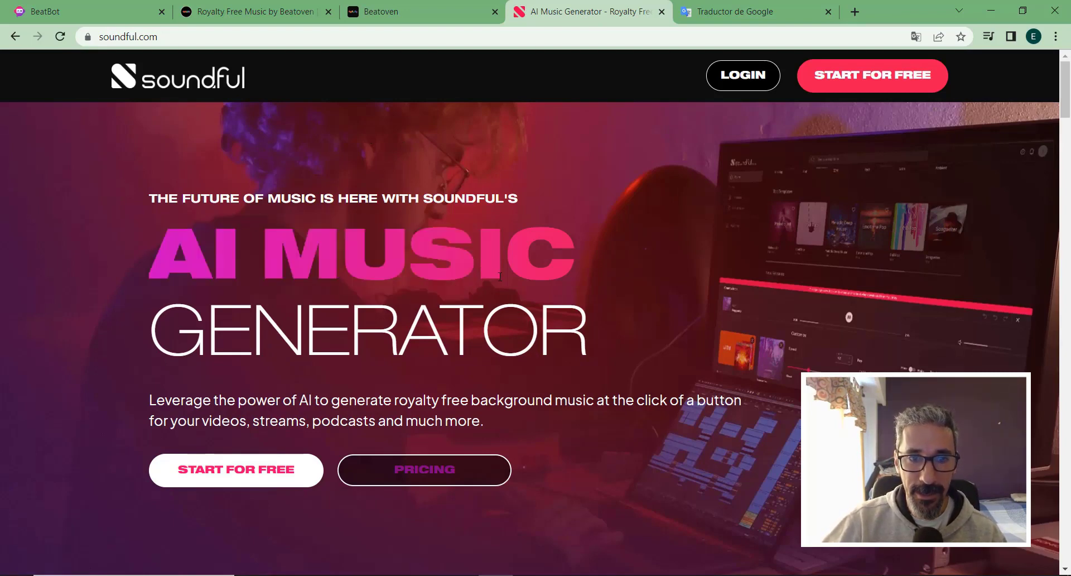
left_click(415, 481)
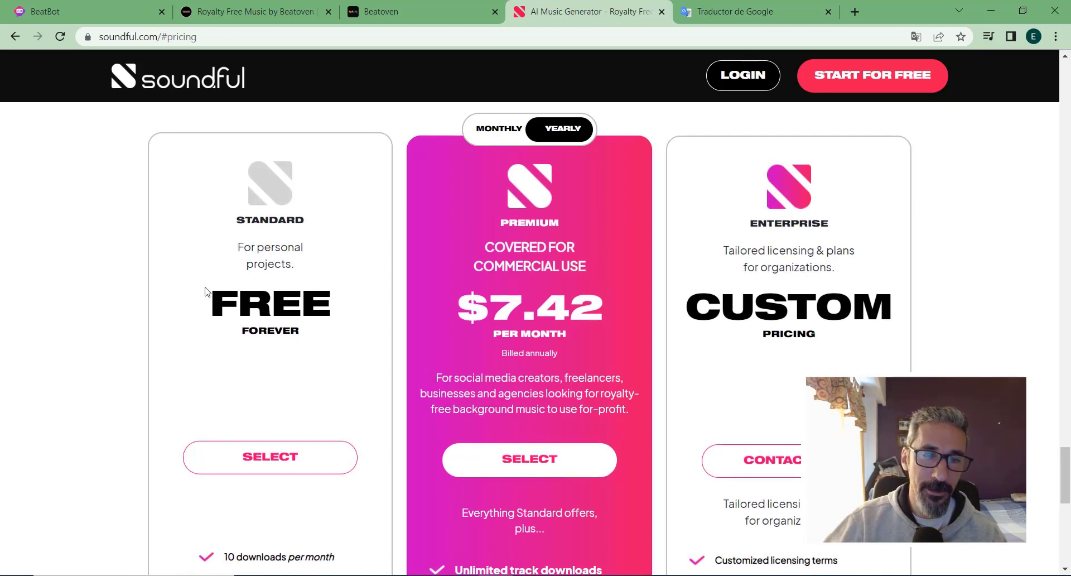
scroll(327, 429, "down", 4)
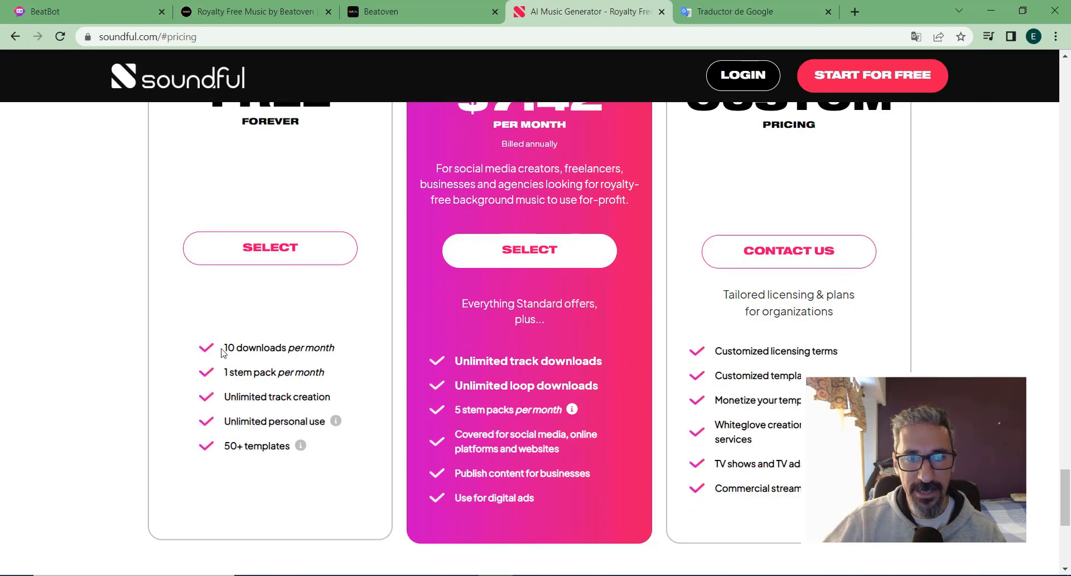
left_click_drag(222, 352, 337, 367)
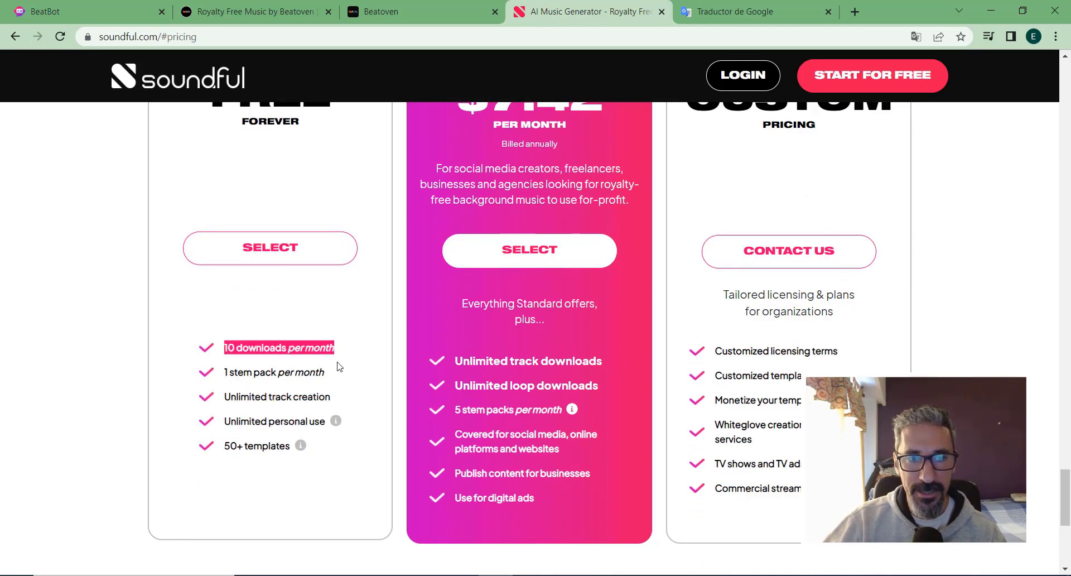
left_click(254, 375)
left_click_drag(222, 399, 326, 395)
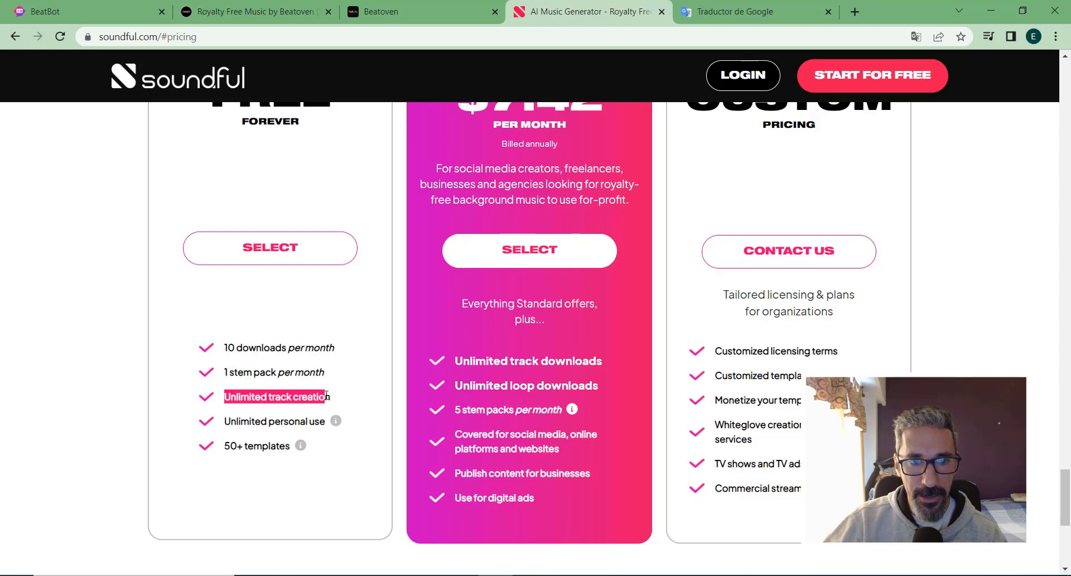
left_click(335, 404)
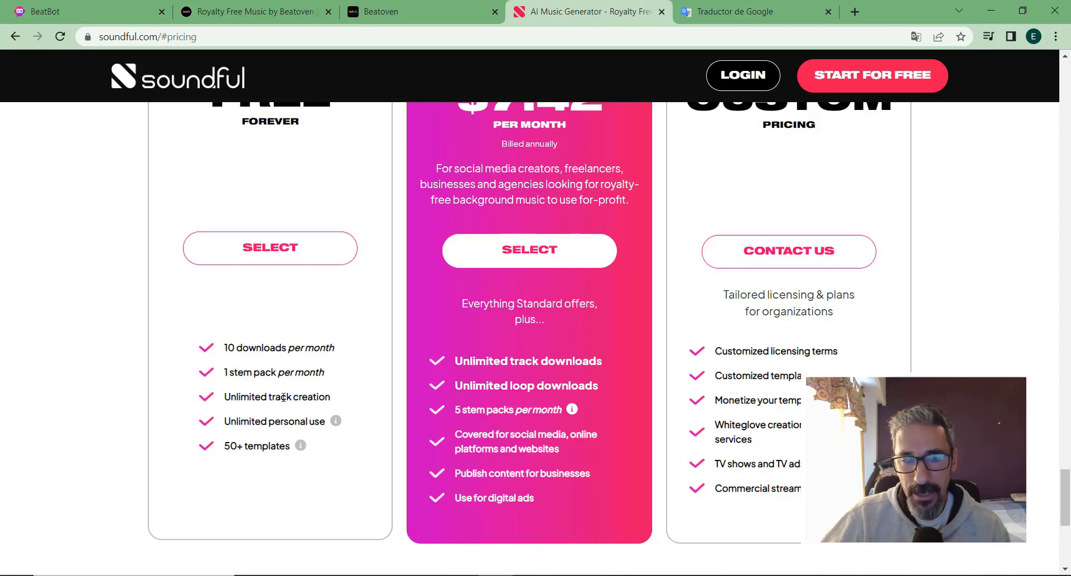
mouse_move(240, 421)
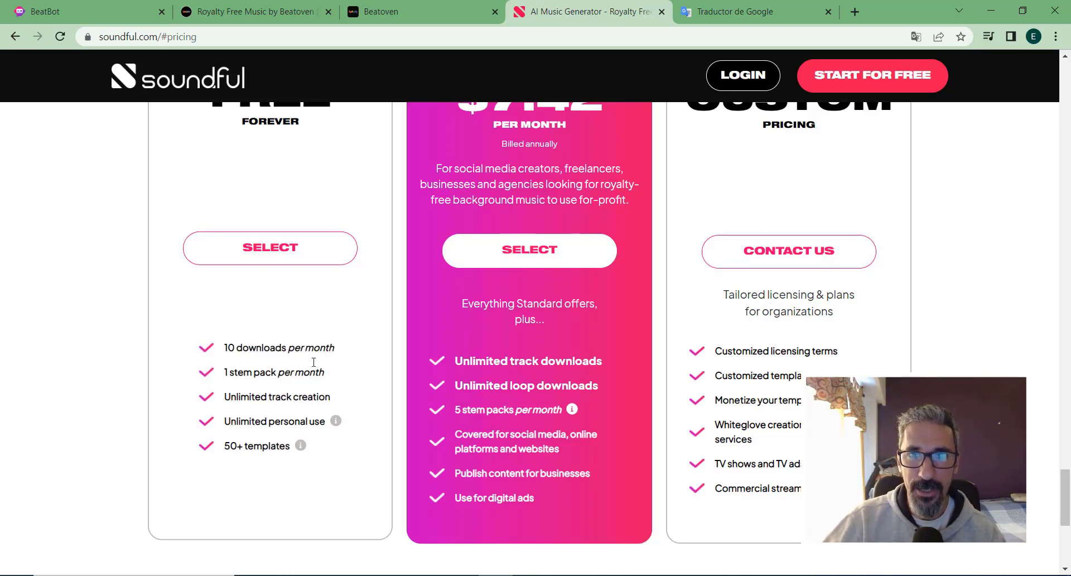
- Start signing up for a free Soundful account
scroll(313, 365, "up", 12)
scroll(313, 366, "up", 15)
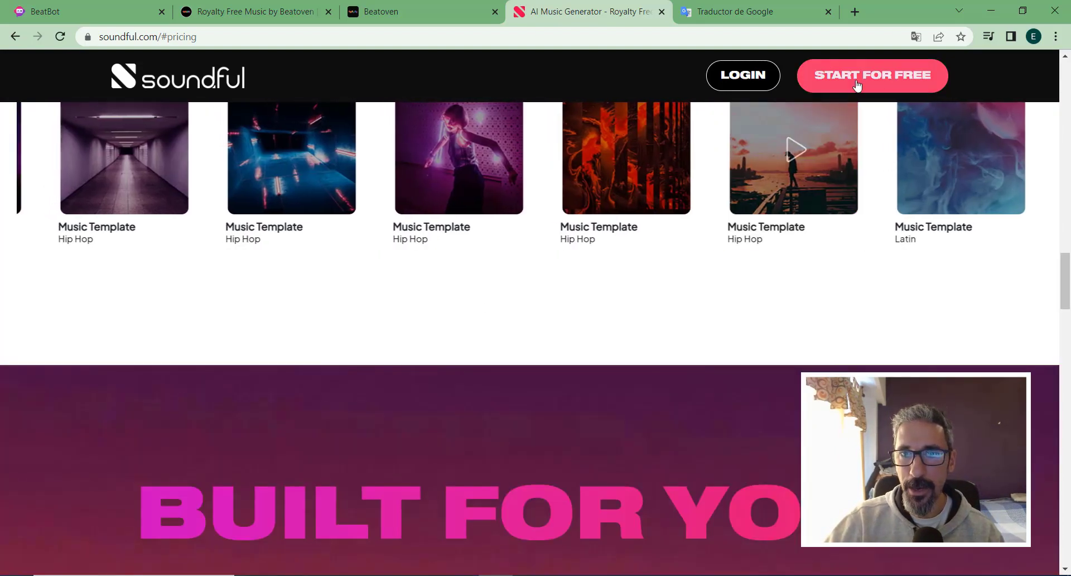
left_click(857, 85)
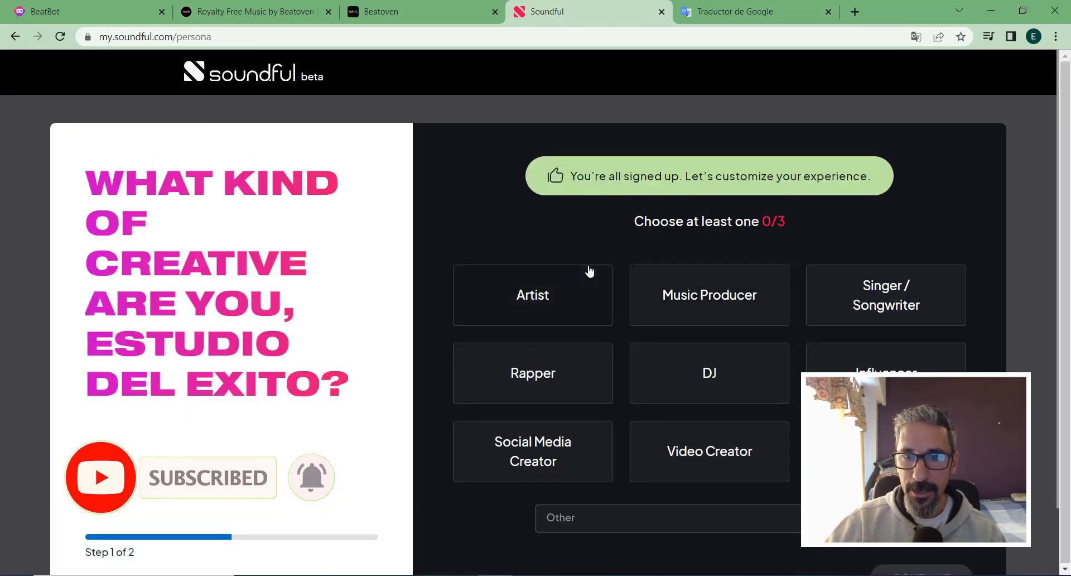
- Complete the profile questions with Social Media Creator as the creative type and Ambient as the favorite genre
left_click(532, 463)
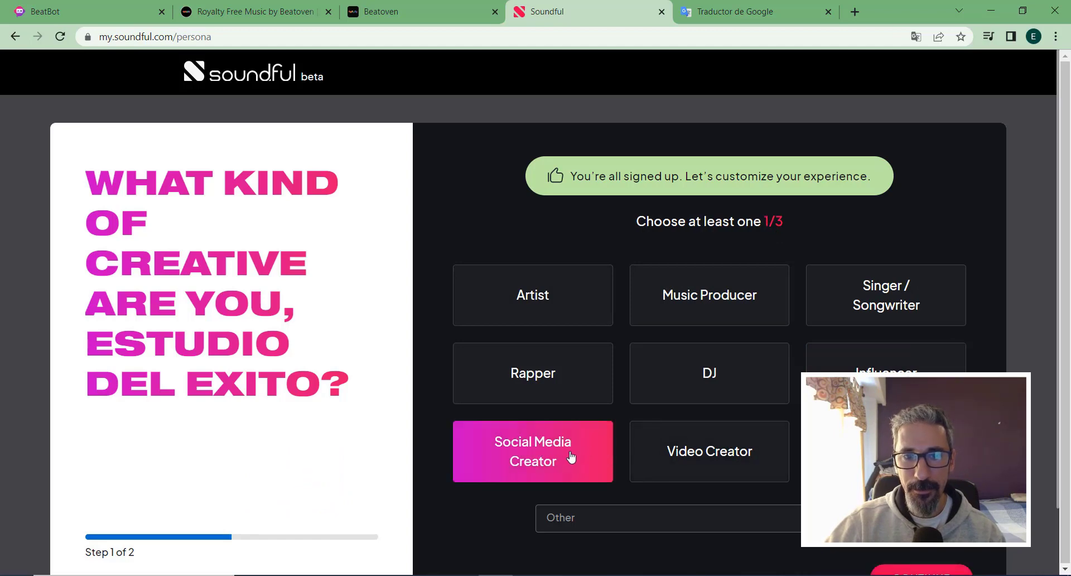
scroll(601, 465, "down", 2)
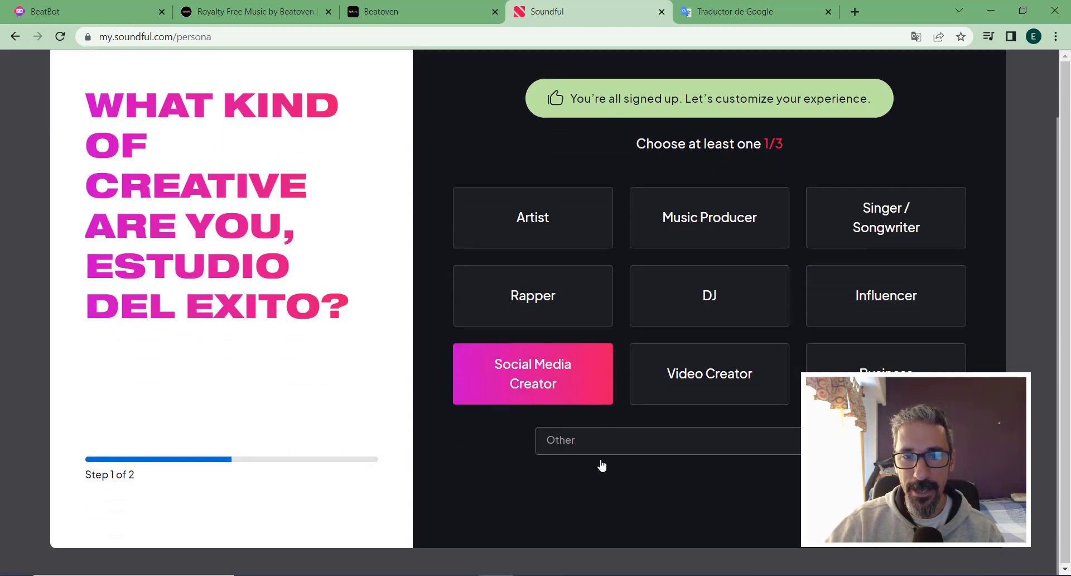
left_click(926, 516)
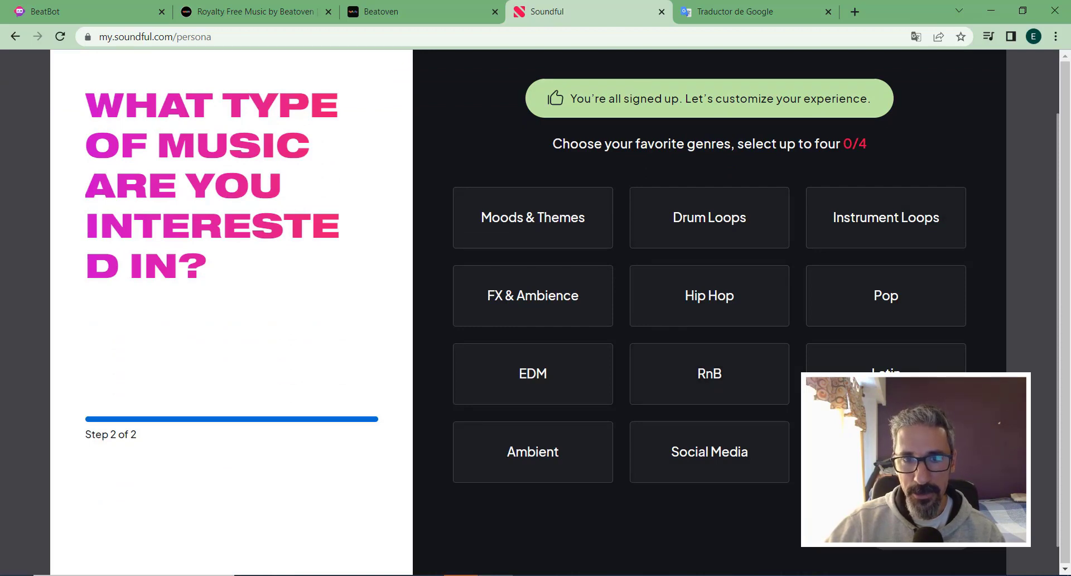
left_click(580, 447)
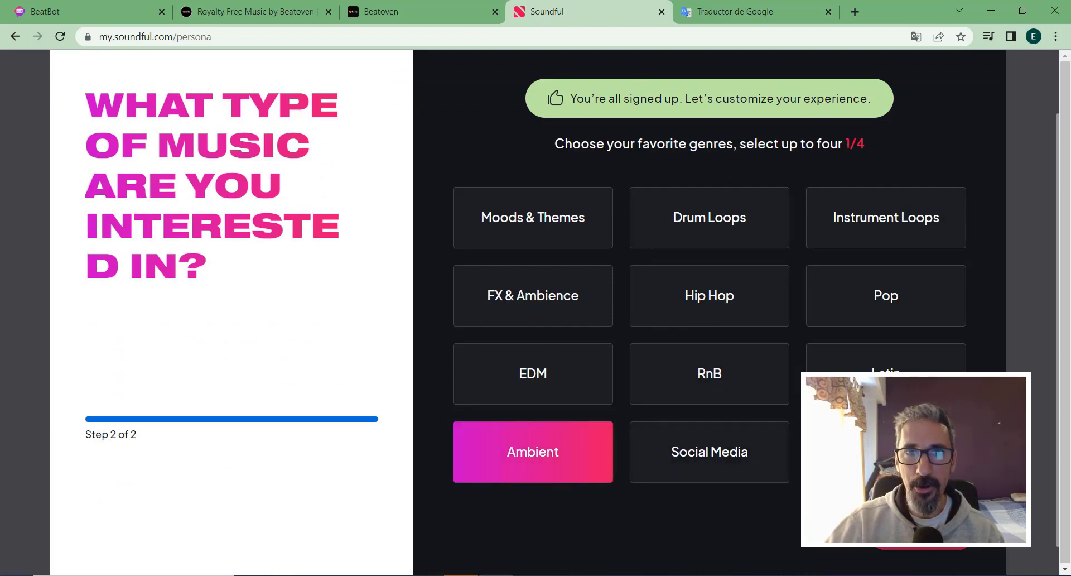
left_click(921, 545)
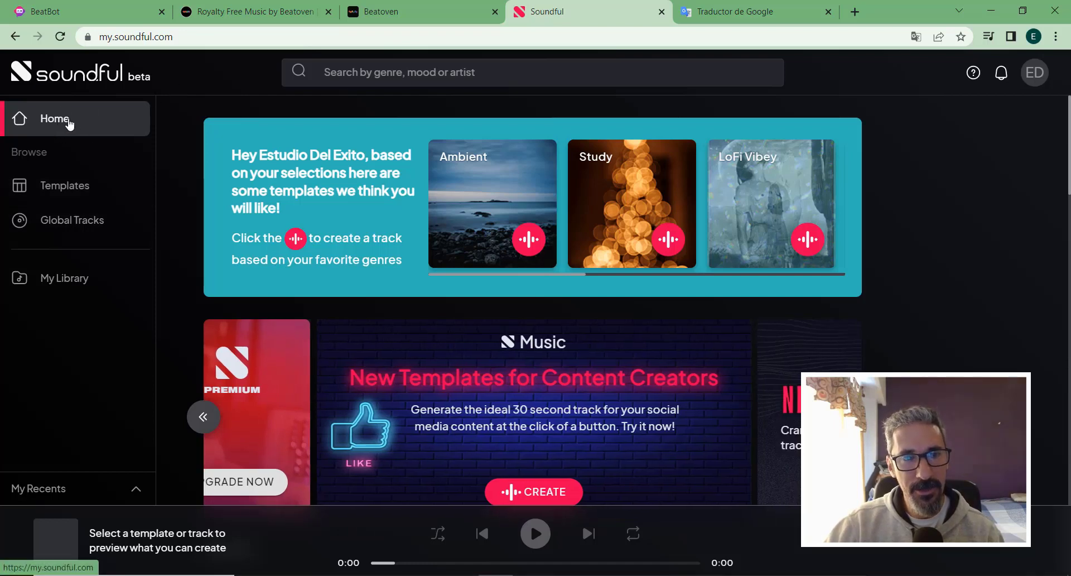
- Browse the Global Tracks and Templates collections and return to the home page
left_click(70, 229)
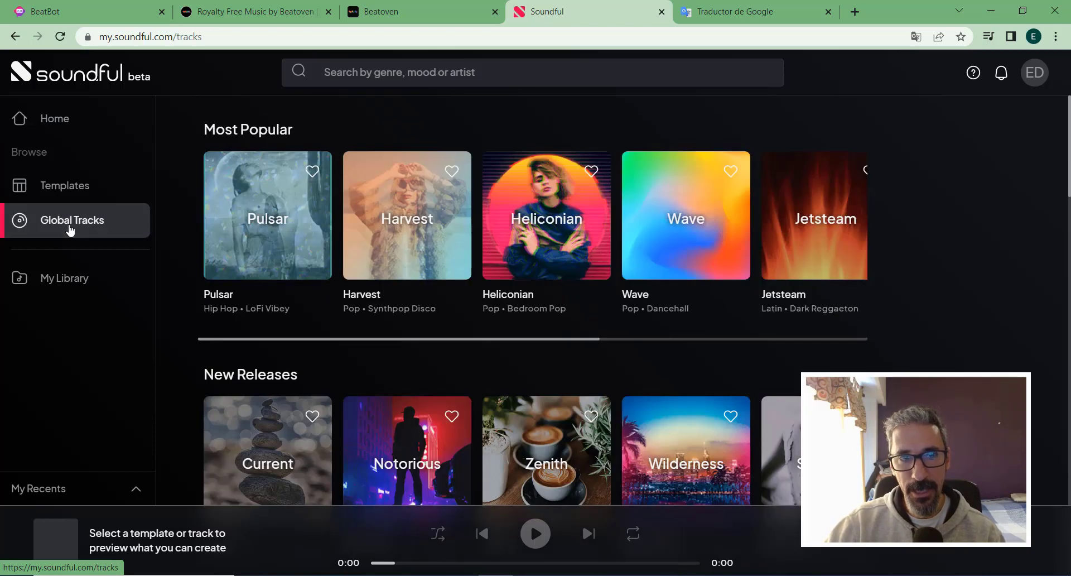
left_click(60, 189)
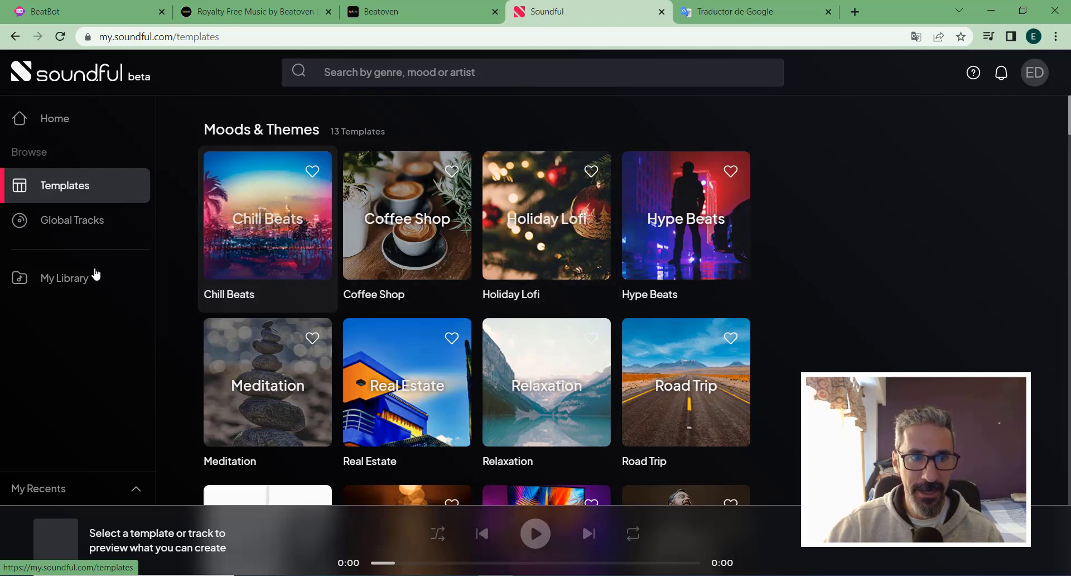
left_click(46, 119)
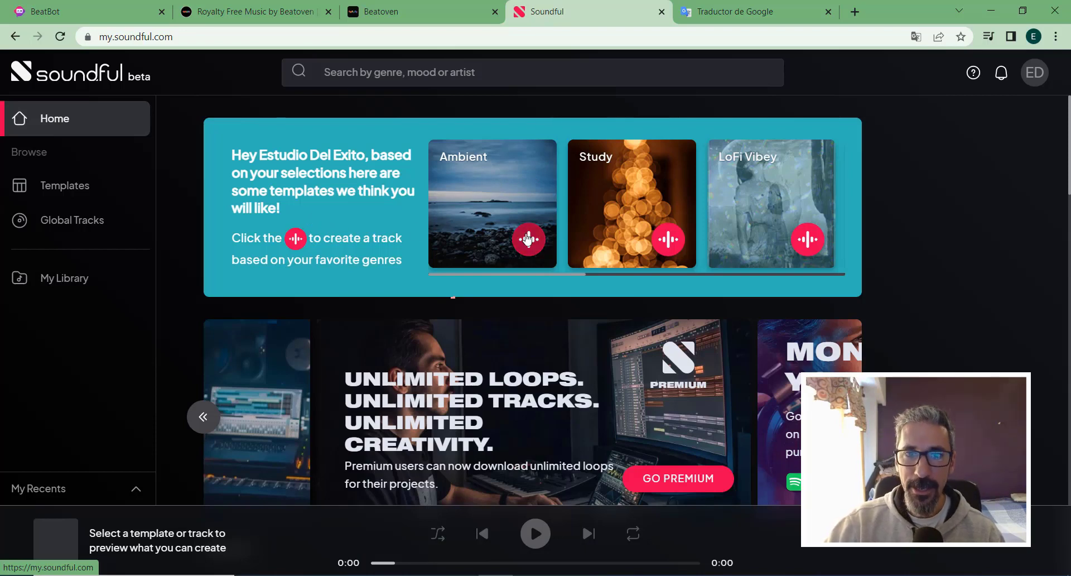
- Create a track from the recommended Ambient template with the speed set to 100 BPM and save it as Estudio de la IA
left_click(461, 255)
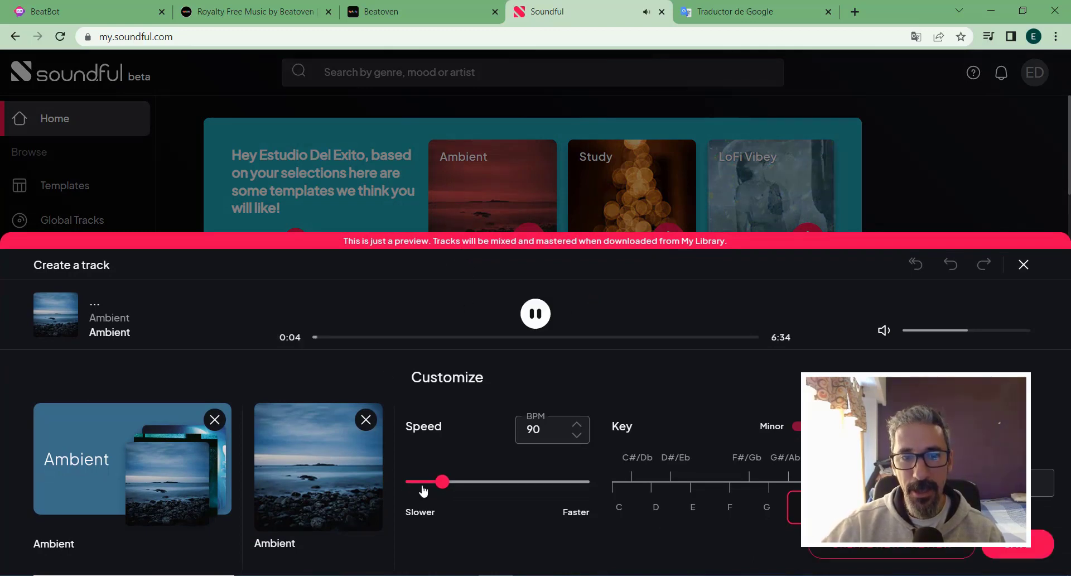
left_click_drag(442, 481, 468, 493)
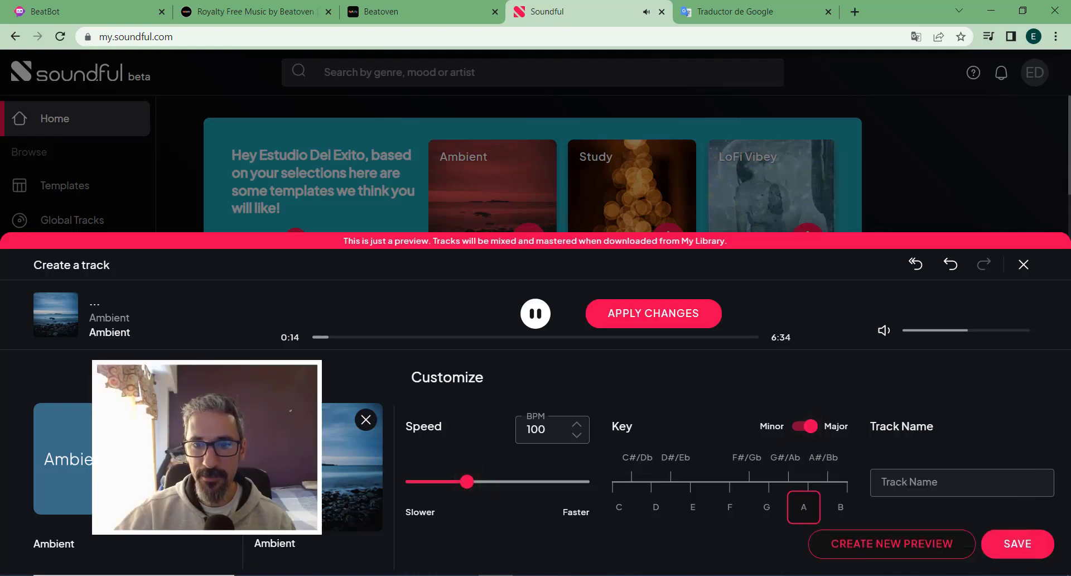
left_click(923, 486)
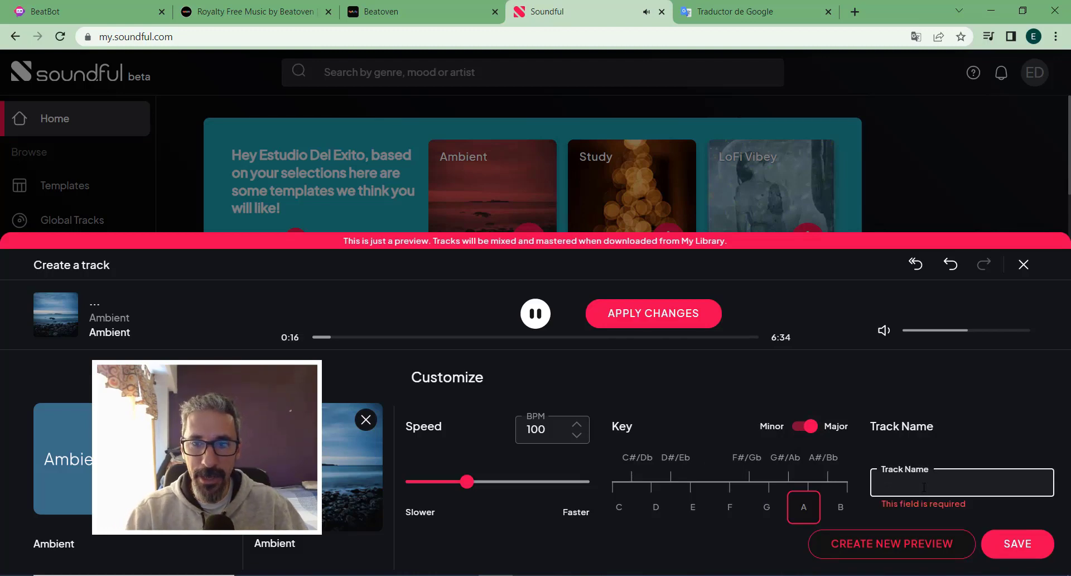
type("Estudio de la IA")
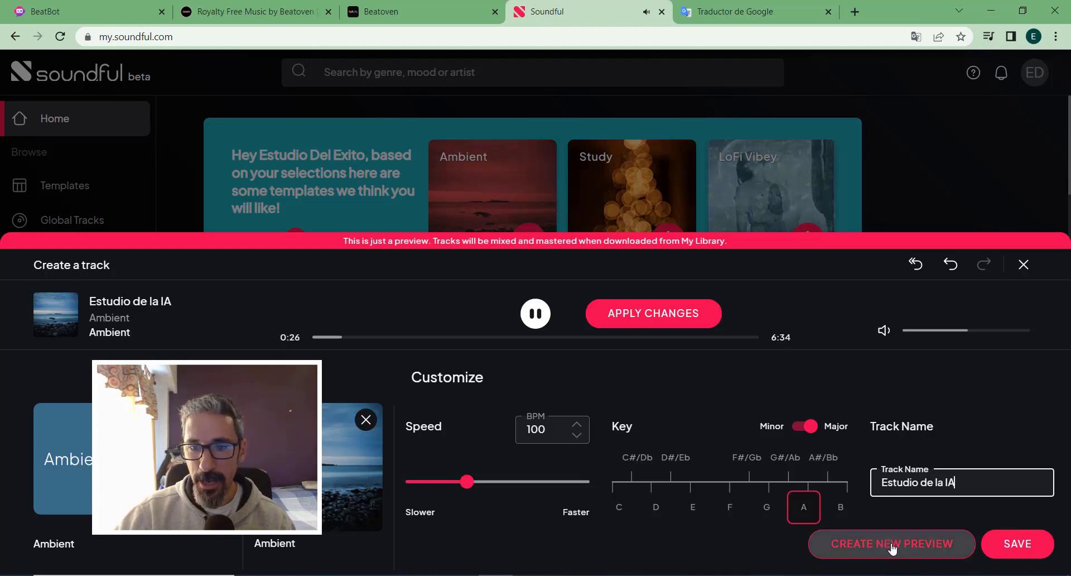
left_click(1015, 544)
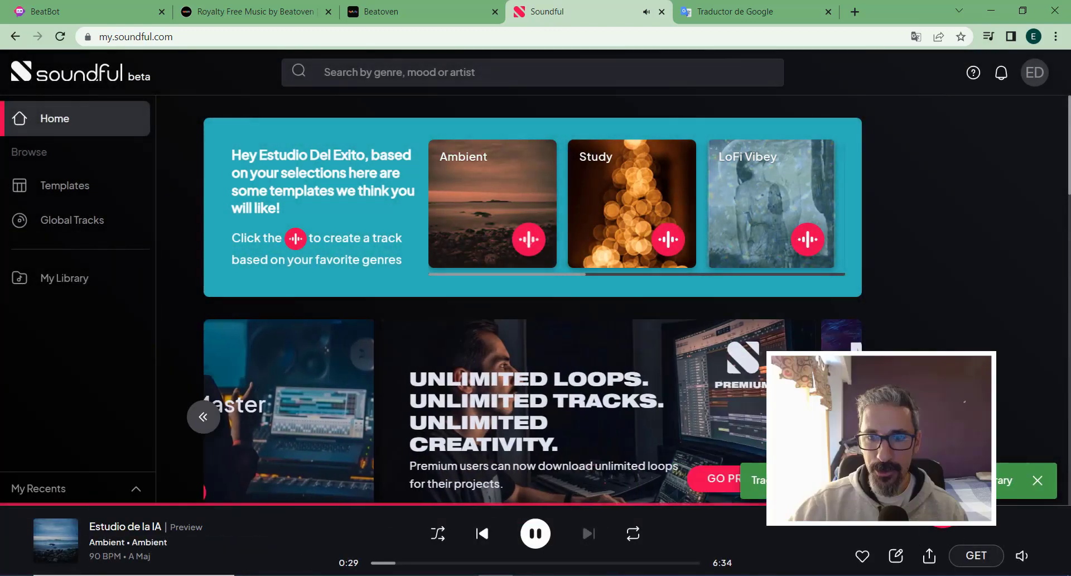
- Render and download the saved Estudio de la IA track from My Library using the Standard download option with mp3 and wav
left_click(55, 279)
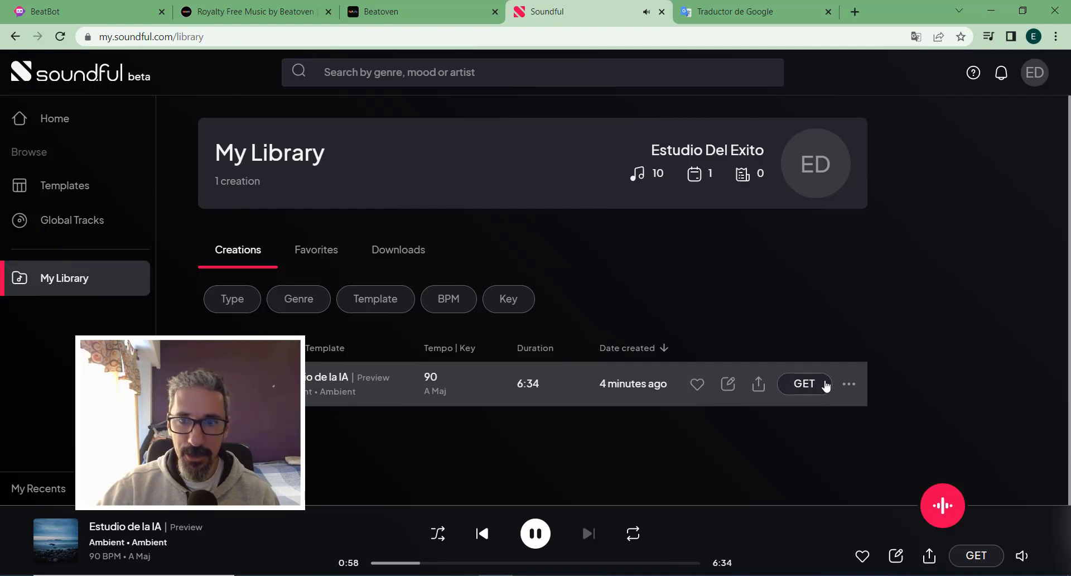
left_click(849, 383)
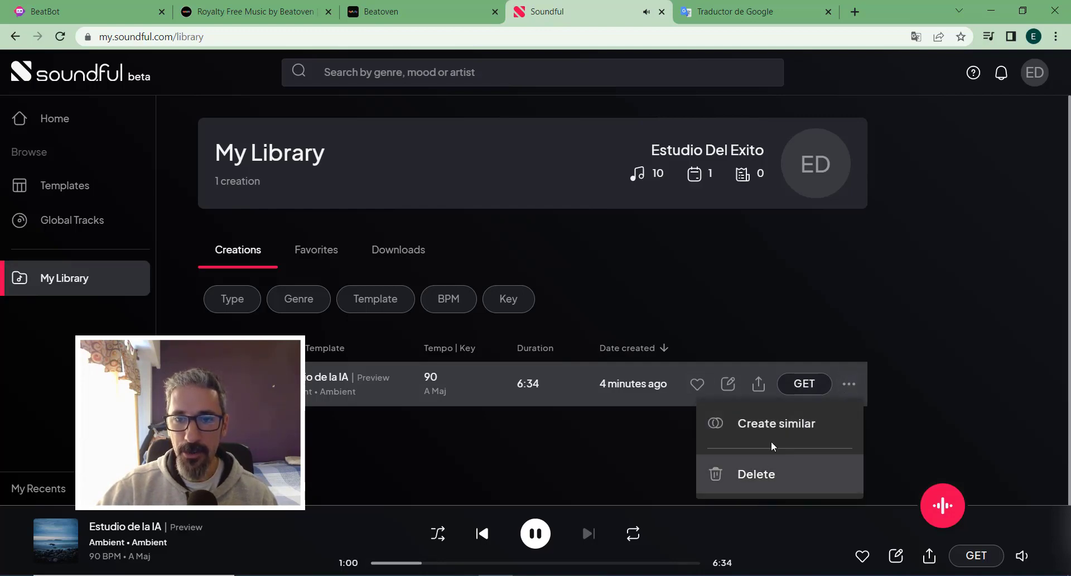
left_click(798, 385)
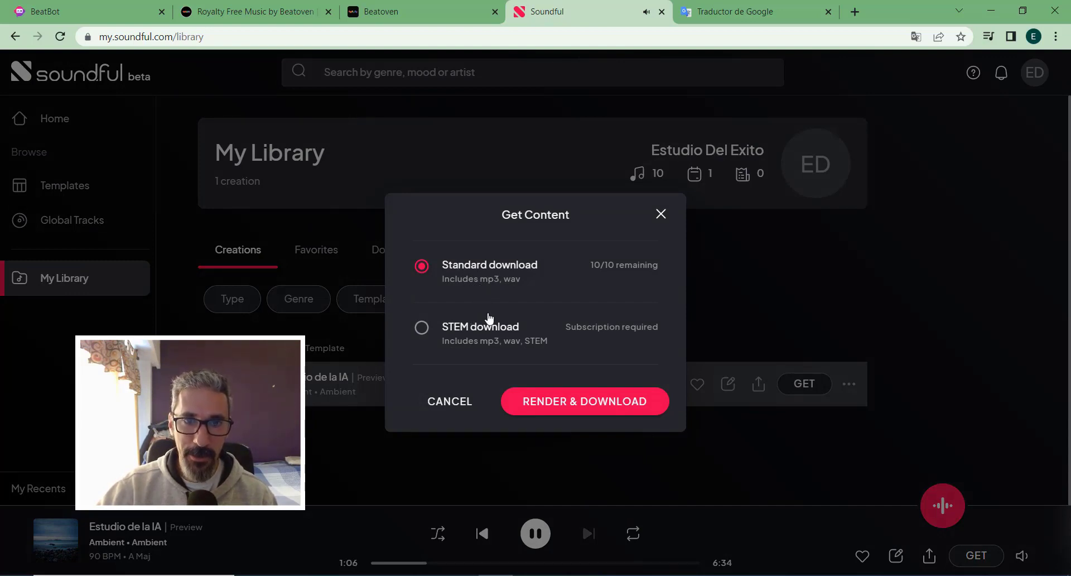
left_click(566, 406)
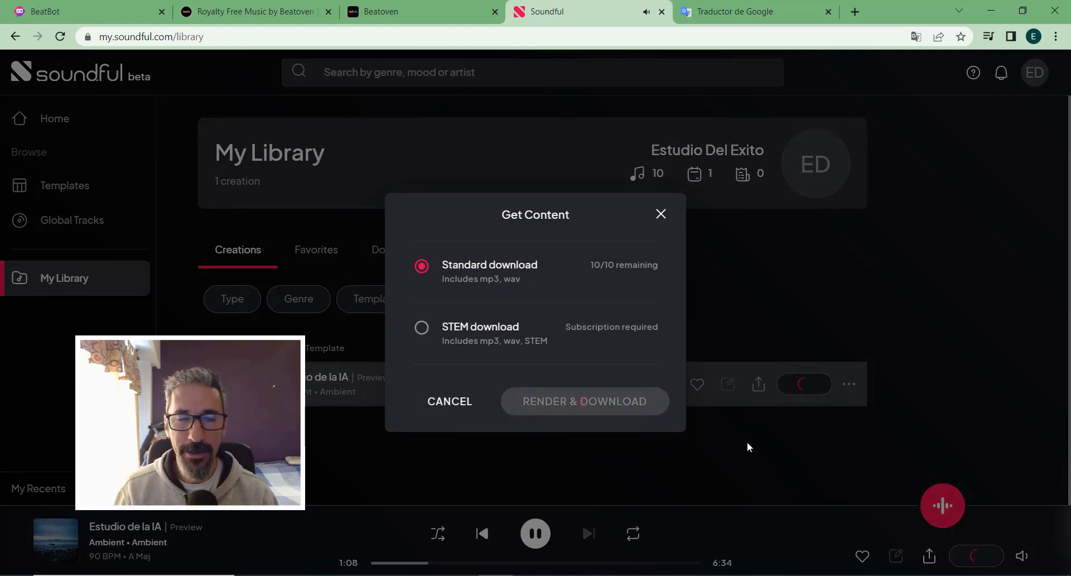